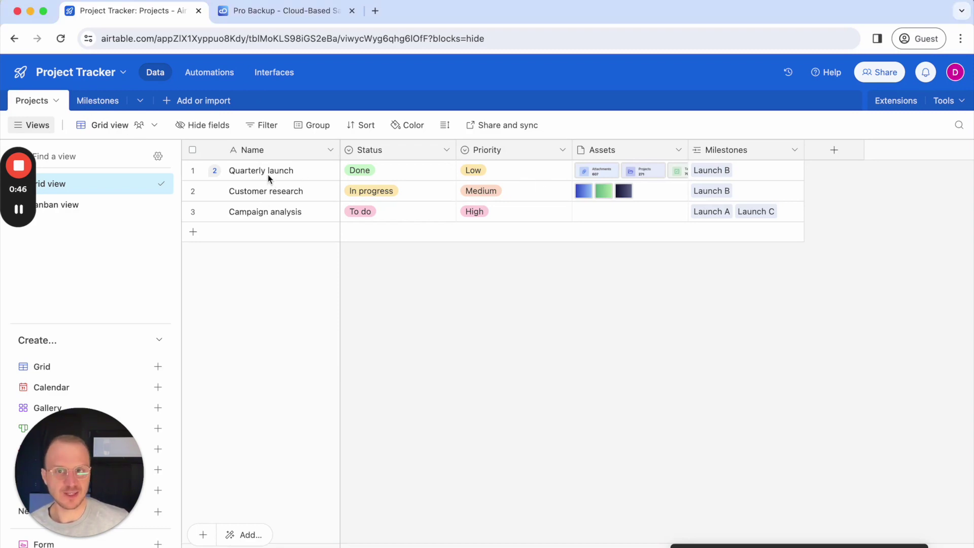
# Delete the Quarterly launch record from the Projects table.
pyautogui.click(283, 173)
pyautogui.press('space')
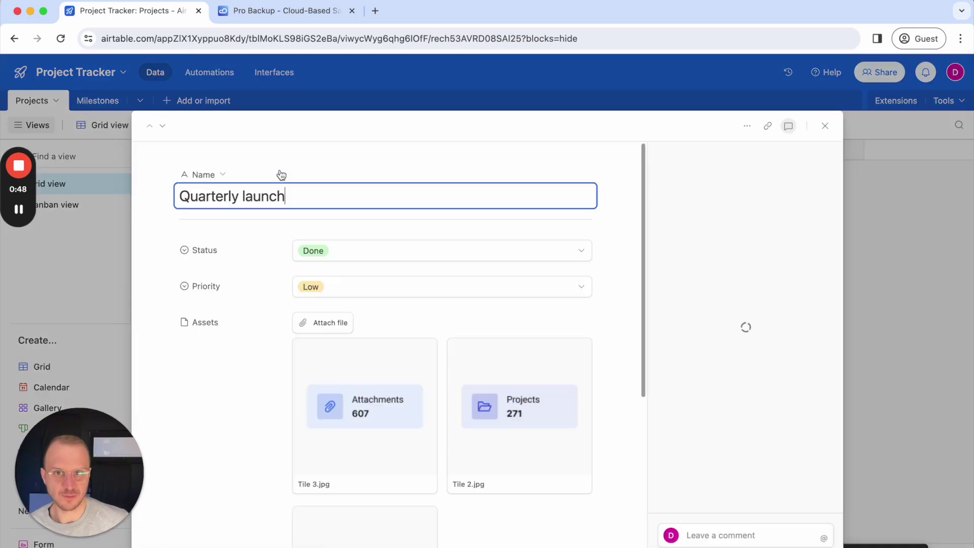
pyautogui.click(747, 126)
pyautogui.click(737, 235)
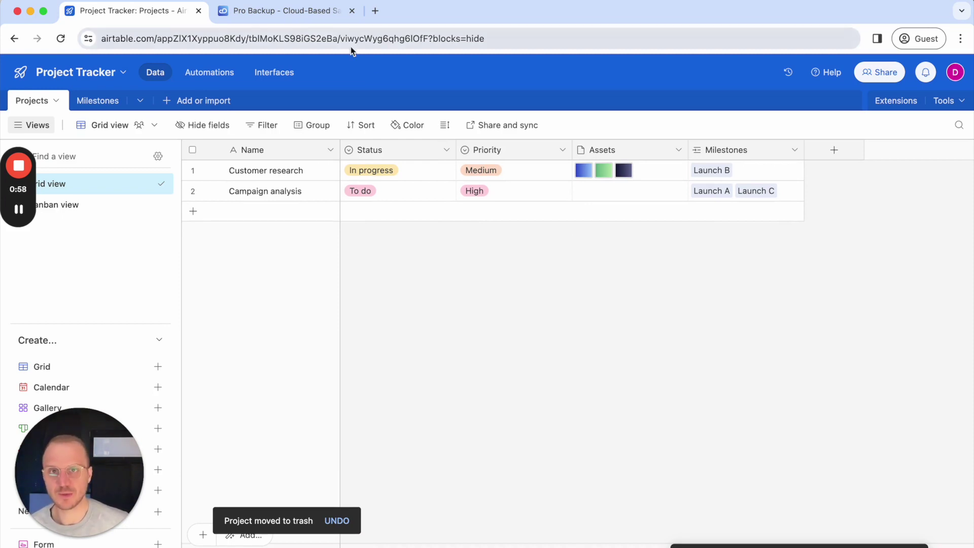
# Switch to Pro Backup, open the dashboard and select the connected Airtable account.
pyautogui.click(276, 11)
pyautogui.click(824, 78)
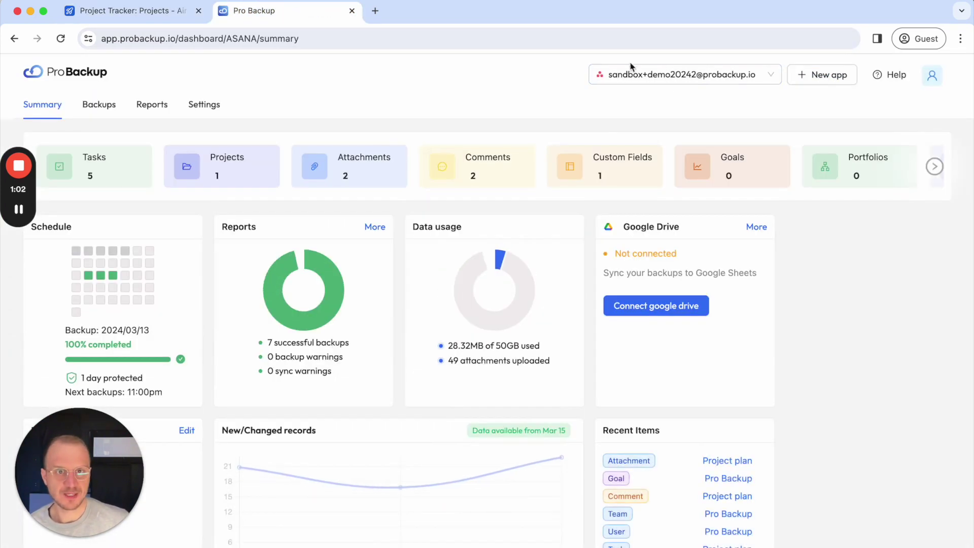
pyautogui.click(637, 76)
pyautogui.scroll(-2, 652, 148)
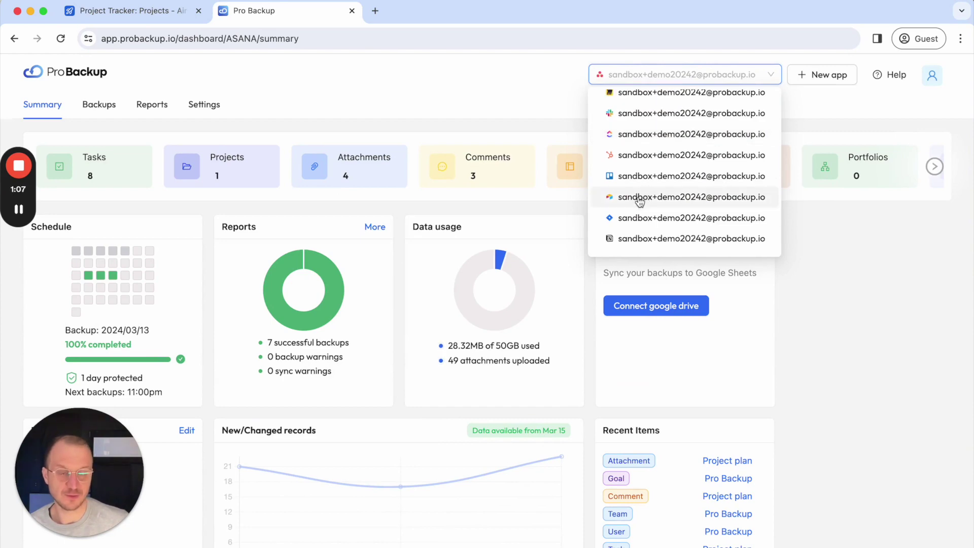
pyautogui.click(639, 202)
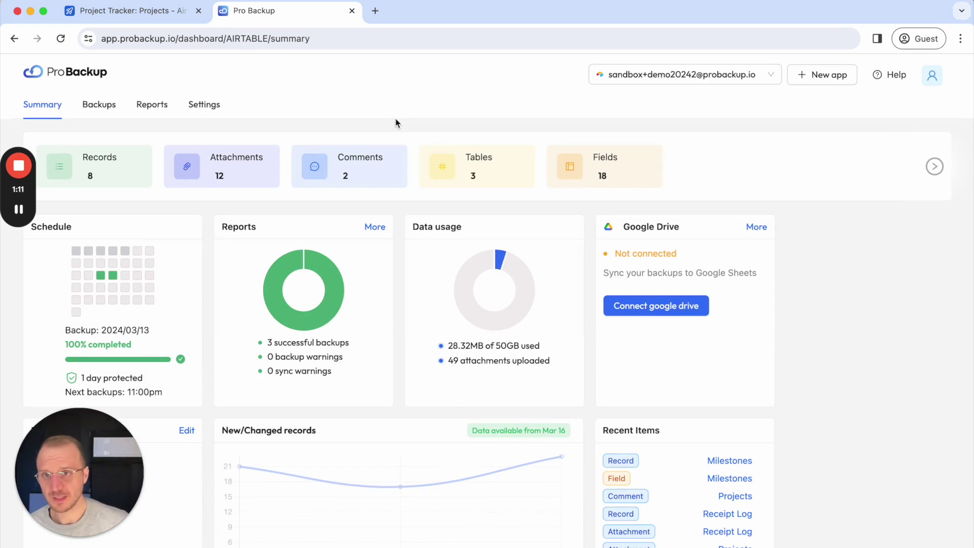
# Open the backed-up records from the 2024-03-13 snapshot for the Project Tracker base and its Projects table.
pyautogui.click(101, 109)
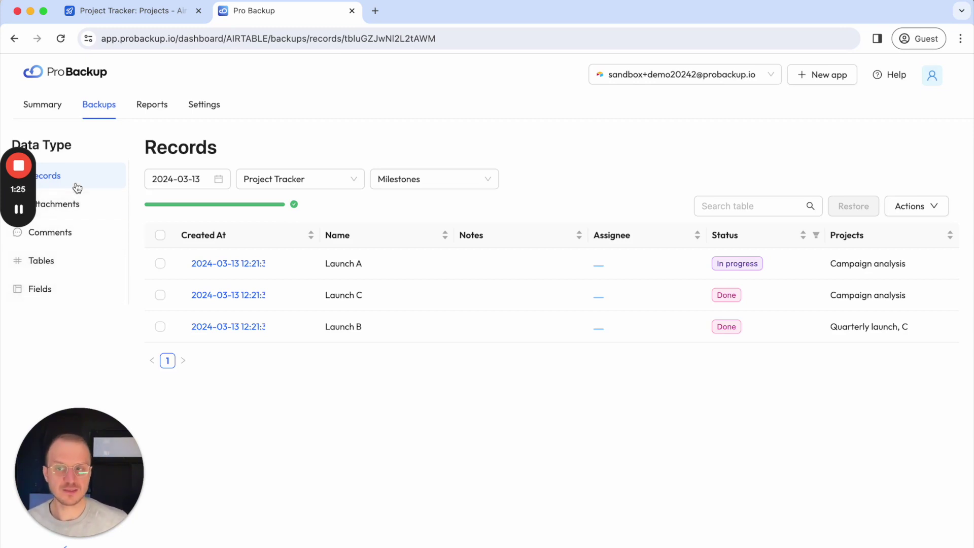
pyautogui.click(218, 179)
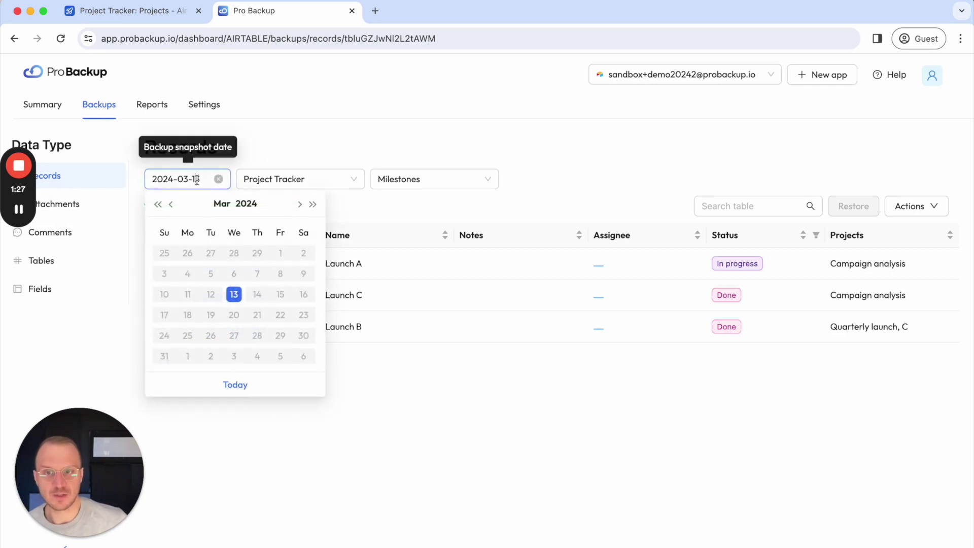
pyautogui.click(289, 148)
pyautogui.click(304, 179)
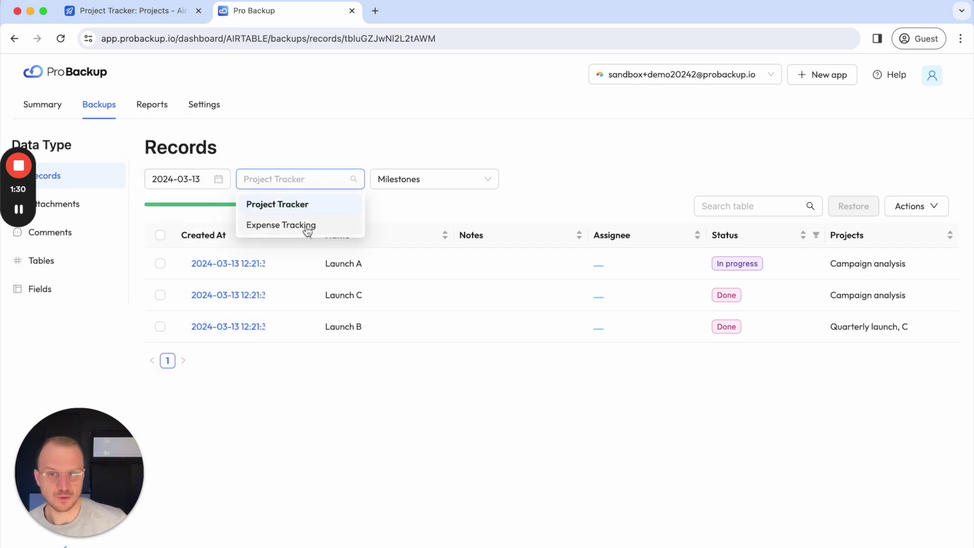
pyautogui.click(349, 204)
pyautogui.click(408, 178)
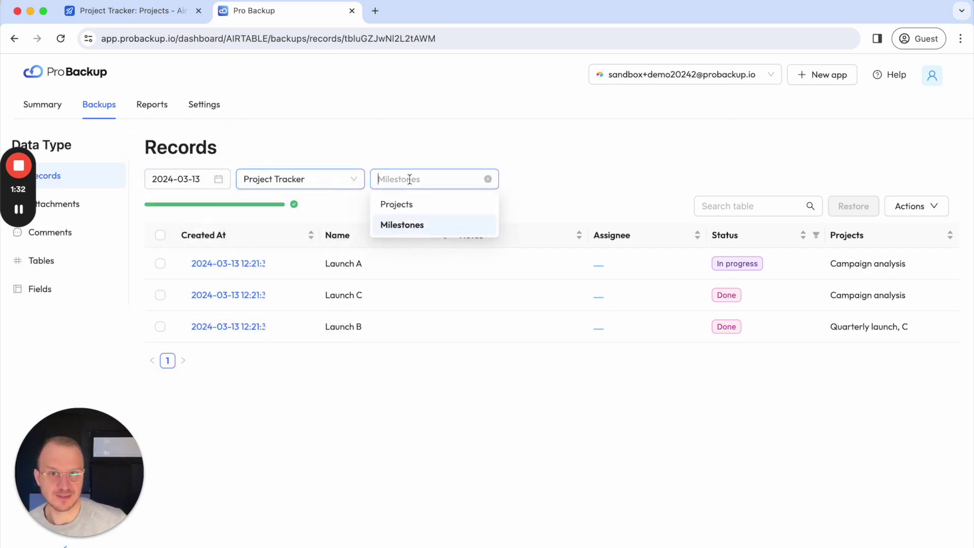
pyautogui.click(412, 207)
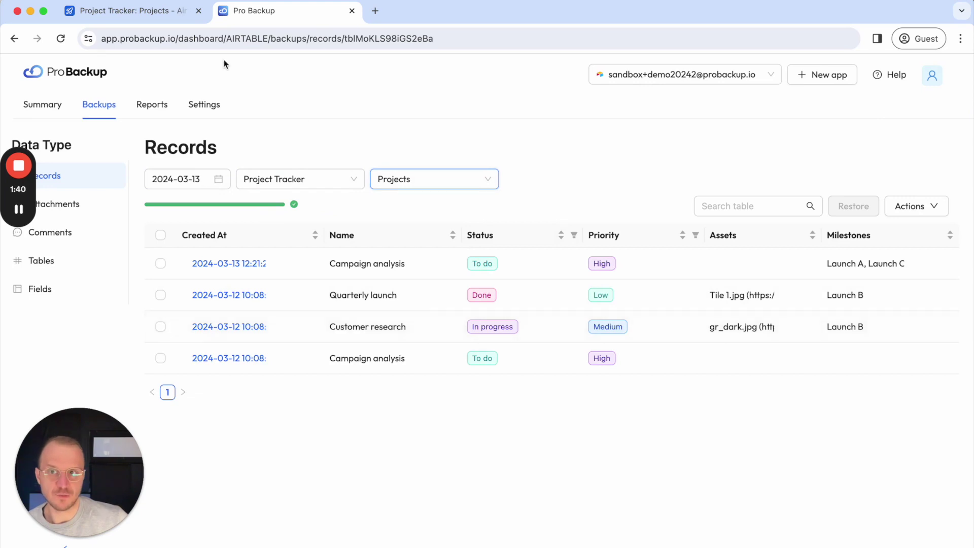
# Check the Projects table in Airtable, return to Pro Backup and view the backup details of the Quarterly launch record.
pyautogui.click(188, 12)
pyautogui.click(297, 14)
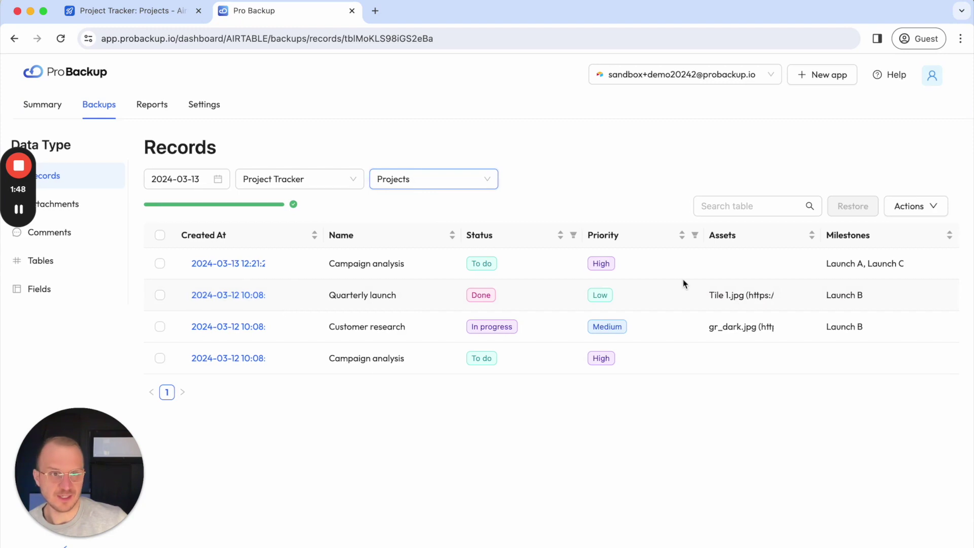
pyautogui.click(231, 296)
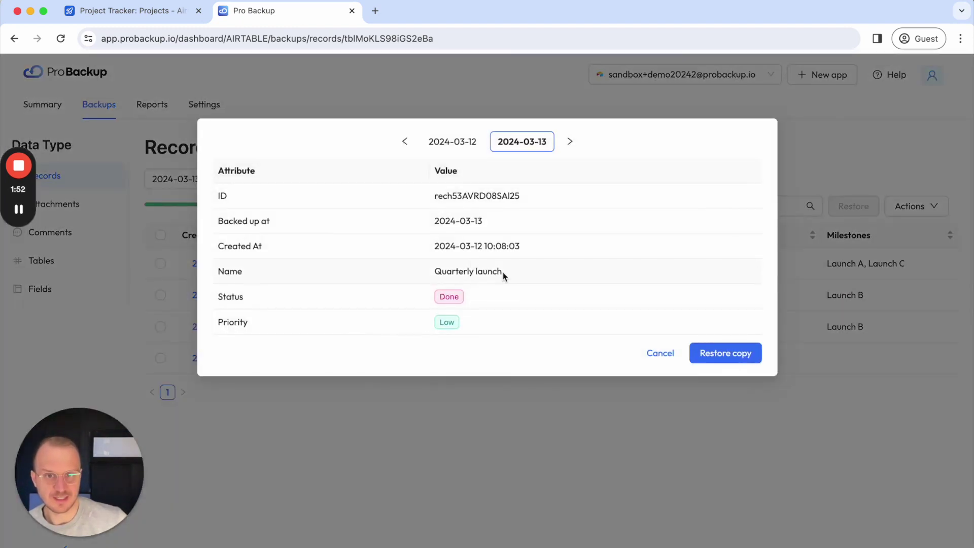
pyautogui.click(845, 147)
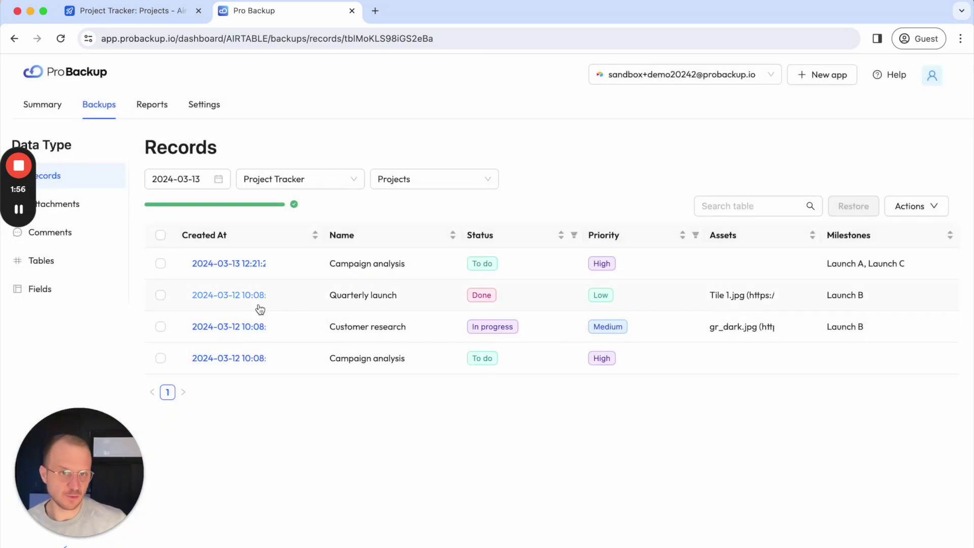
# Restore only the Quarterly launch record from the 2024-03-13 backup and open the restore reports.
pyautogui.click(160, 296)
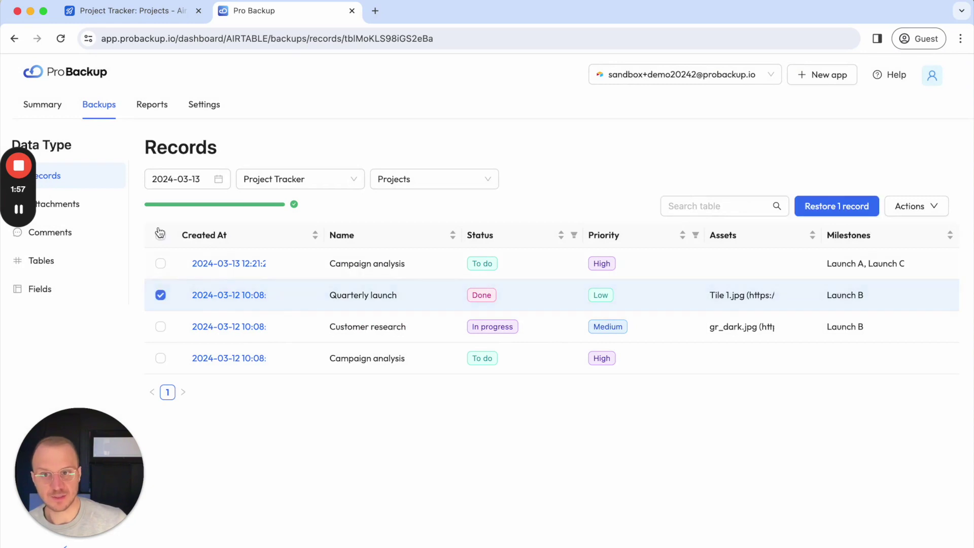
pyautogui.click(160, 236)
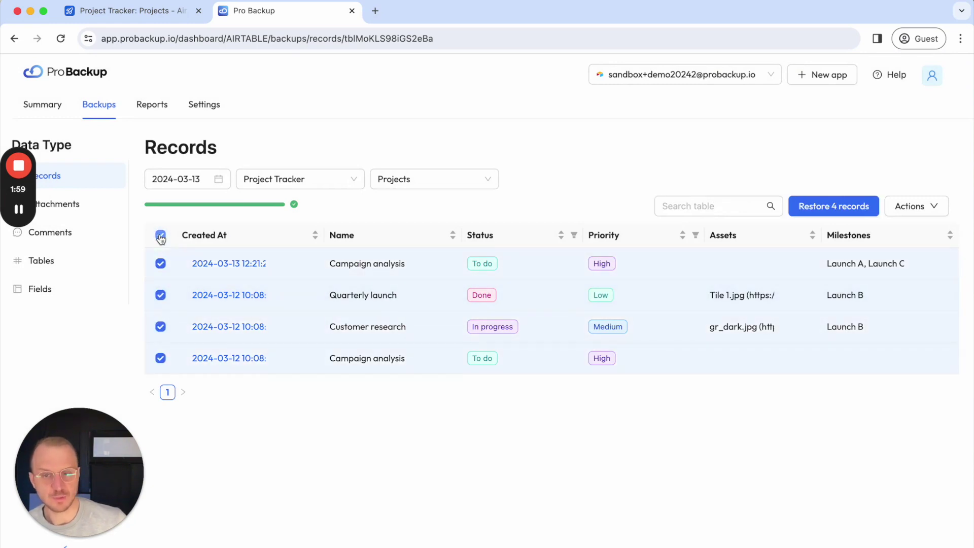
pyautogui.click(160, 236)
pyautogui.click(160, 295)
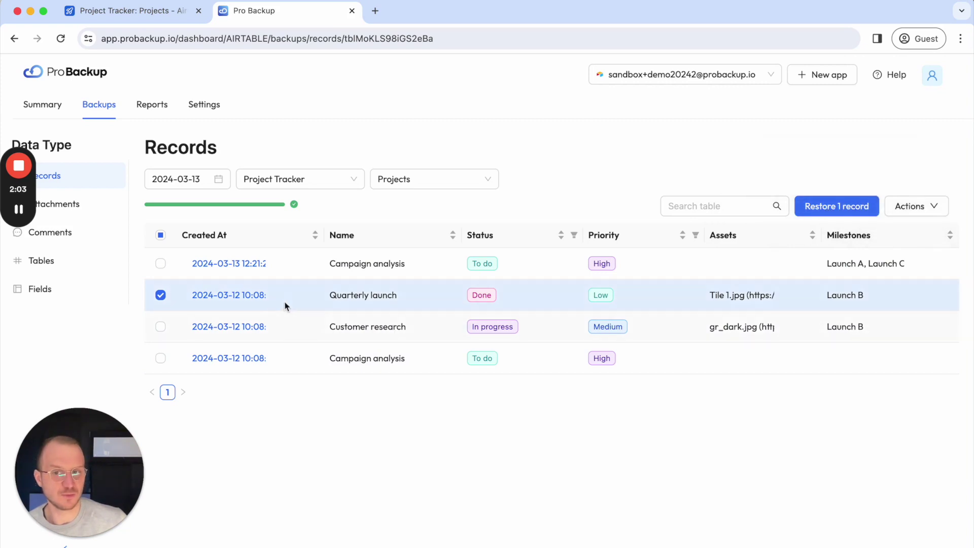
pyautogui.click(241, 296)
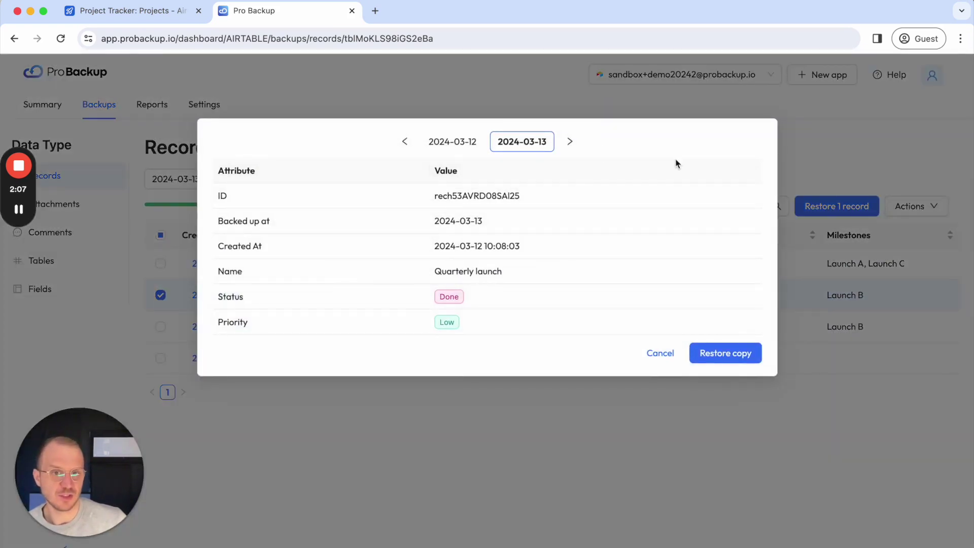
pyautogui.click(627, 451)
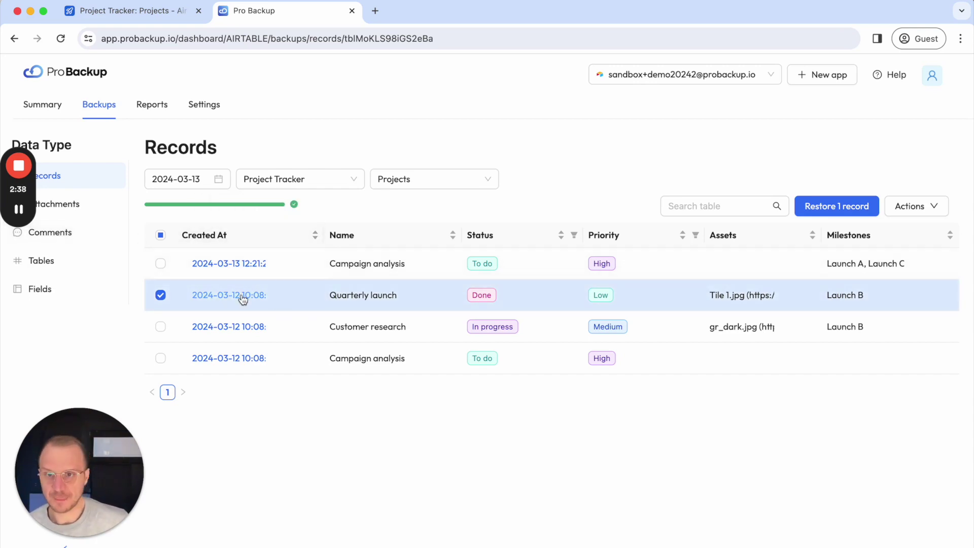
pyautogui.click(828, 207)
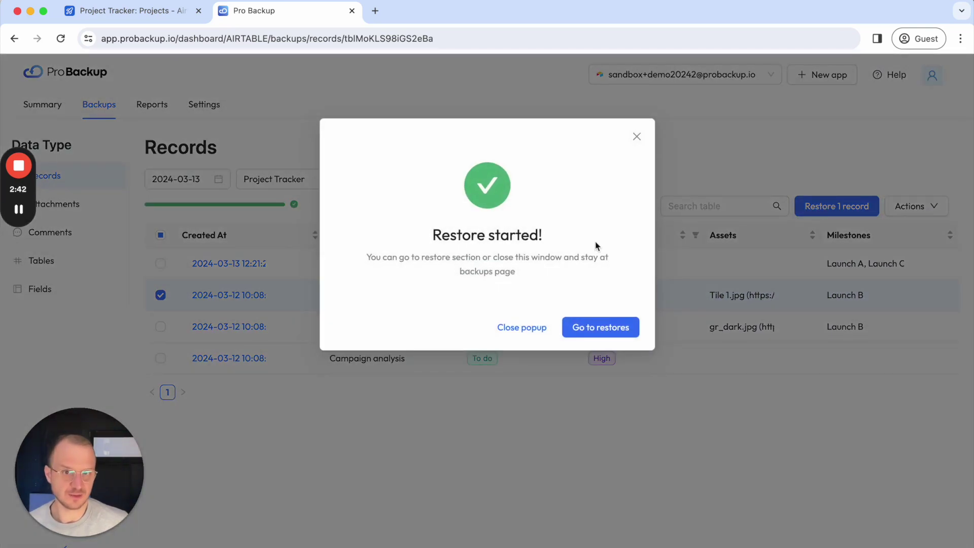
pyautogui.click(600, 328)
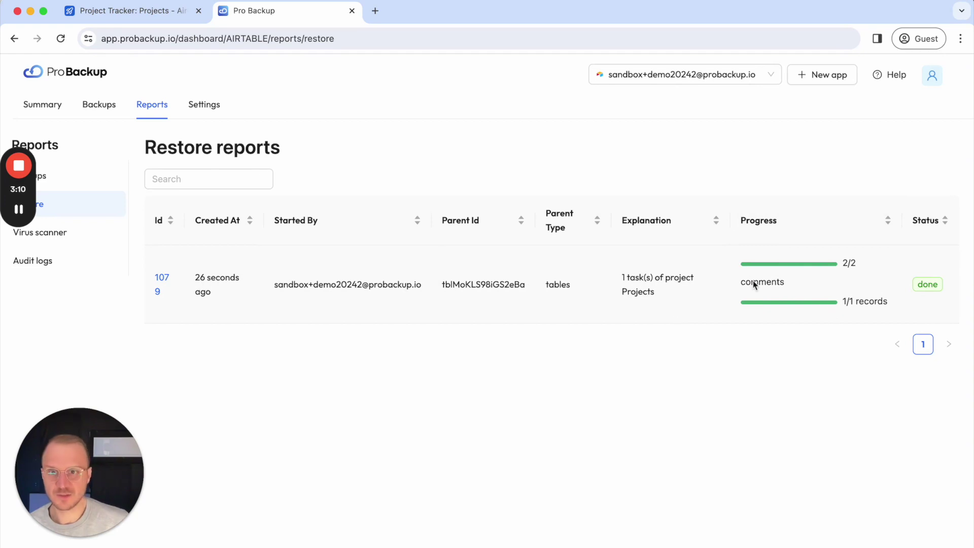
# Switch to Airtable and examine the restored Quarterly launch record's details, attachments and comments.
pyautogui.click(138, 15)
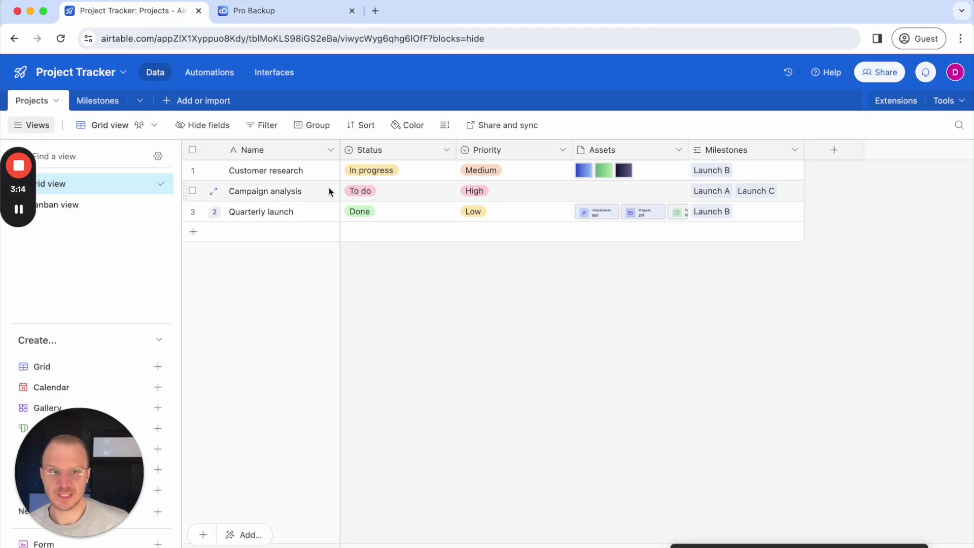
pyautogui.click(257, 218)
pyautogui.click(212, 214)
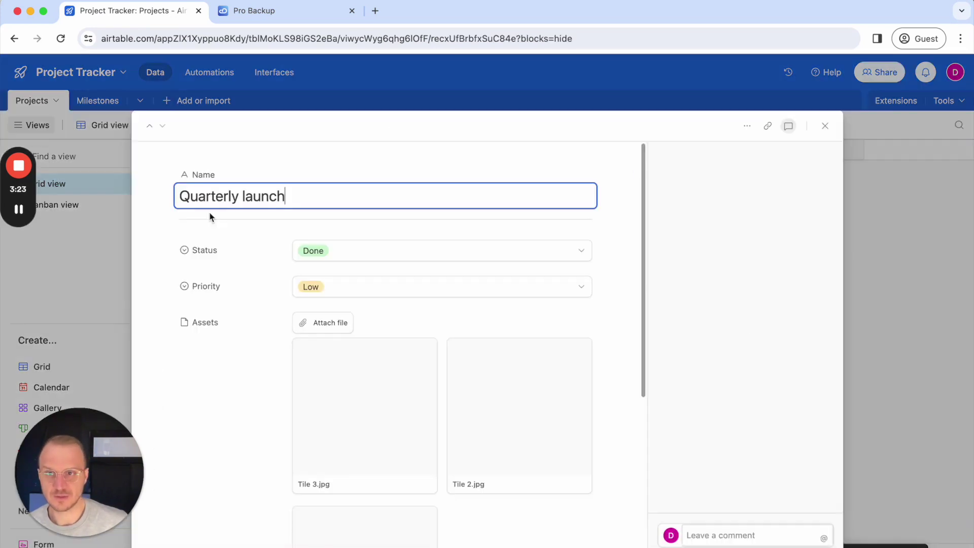
pyautogui.click(945, 294)
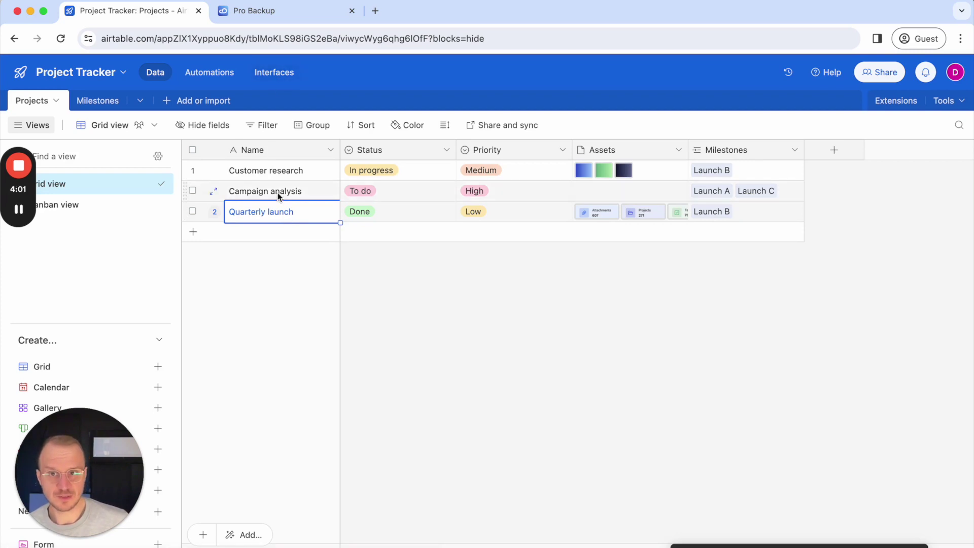
# Return to Pro Backup, restore the Customer research record from the Projects table's 2024-03-13 backup and open the restore reports.
pyautogui.click(255, 18)
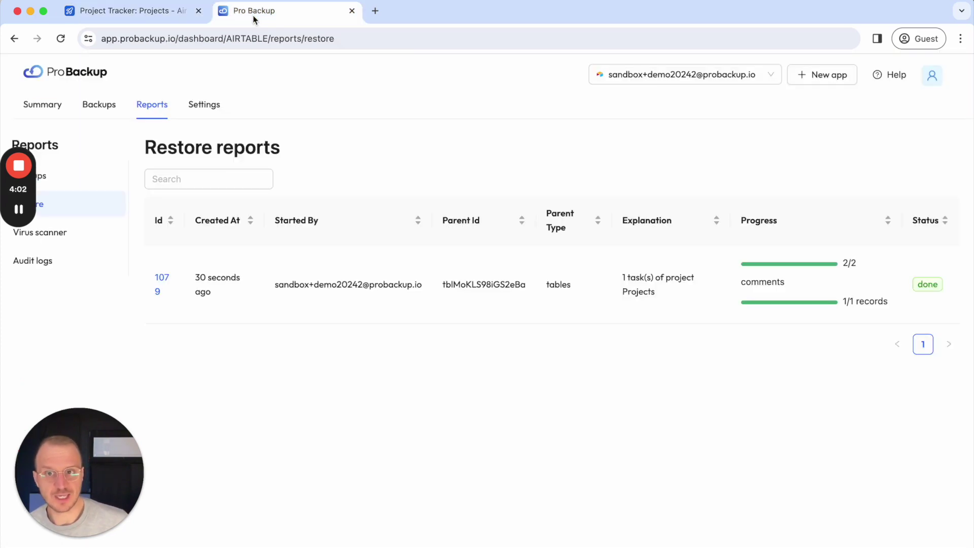
pyautogui.click(101, 108)
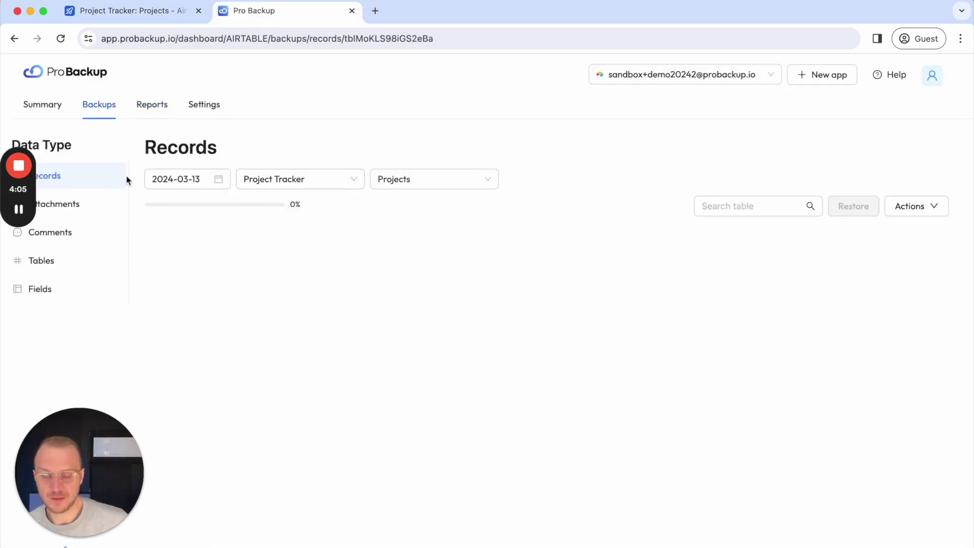
pyautogui.click(405, 179)
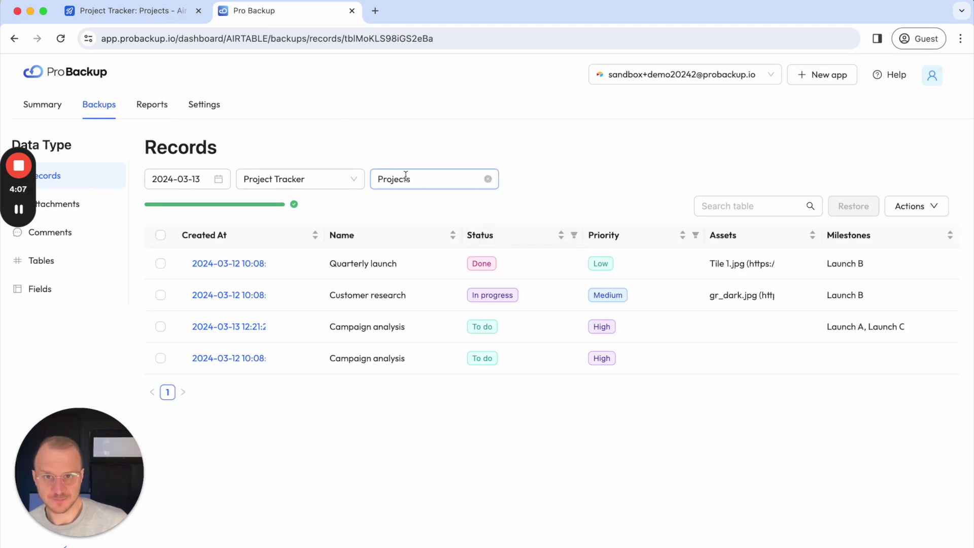
pyautogui.click(398, 204)
pyautogui.click(160, 295)
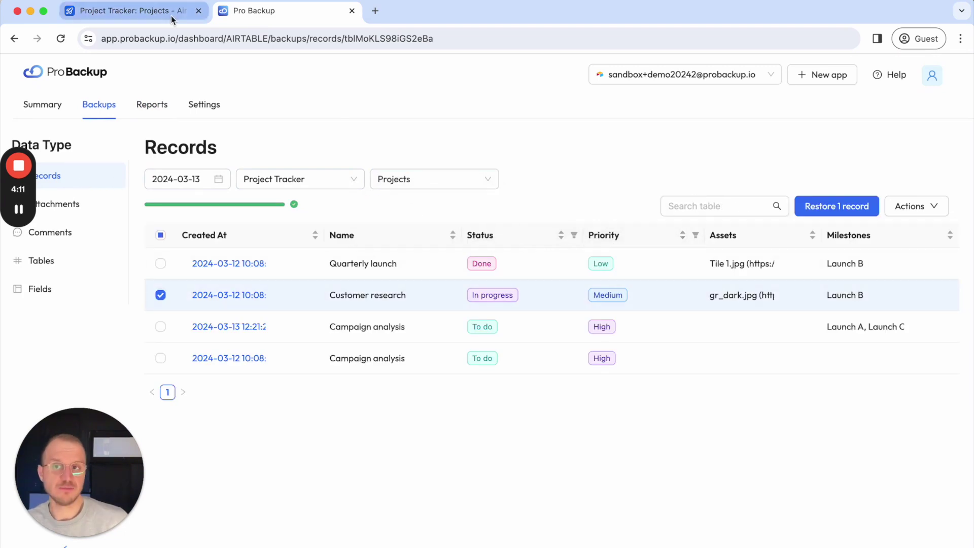
pyautogui.click(144, 11)
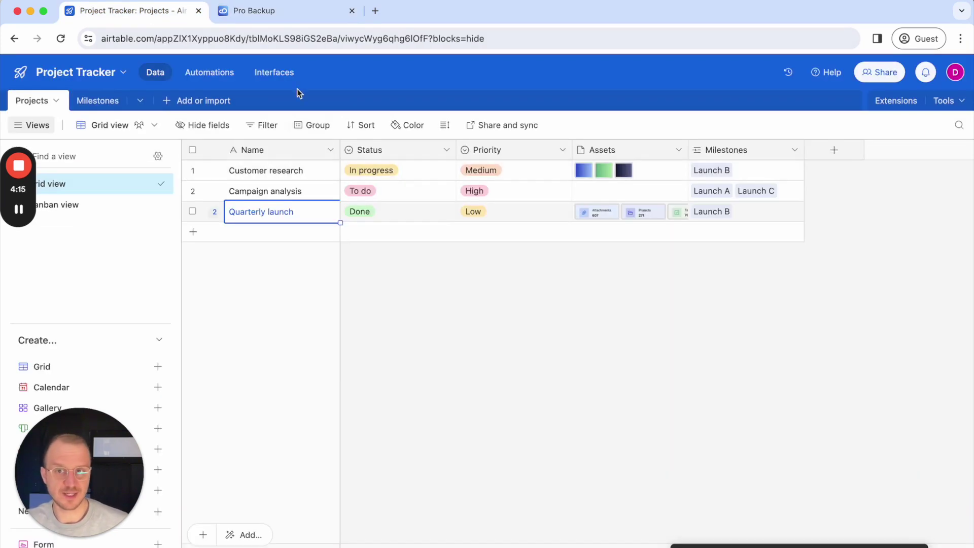
pyautogui.click(269, 11)
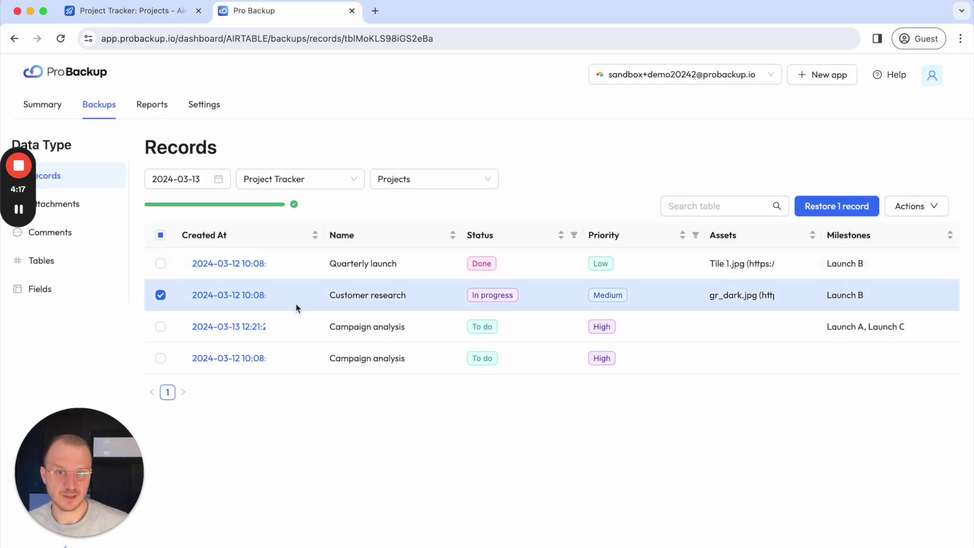
pyautogui.click(825, 208)
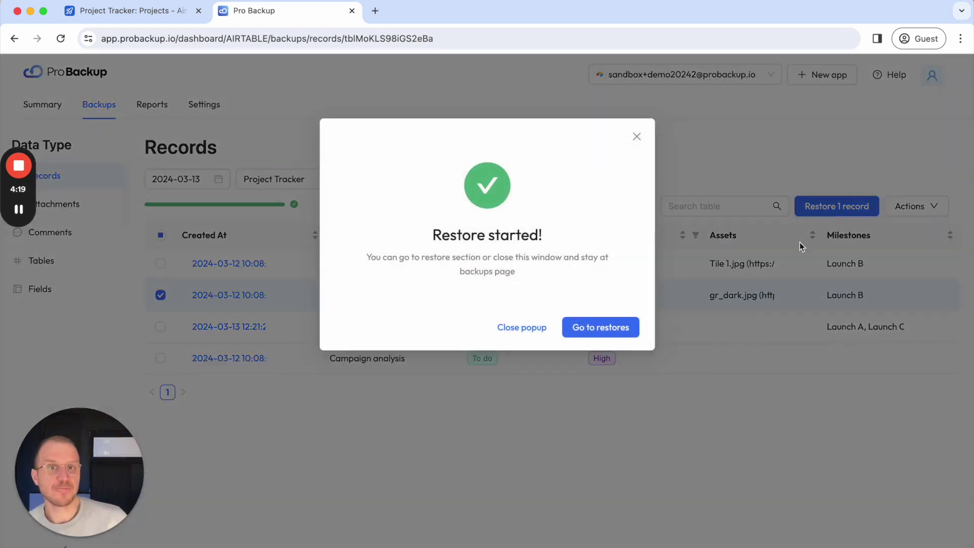
pyautogui.click(599, 329)
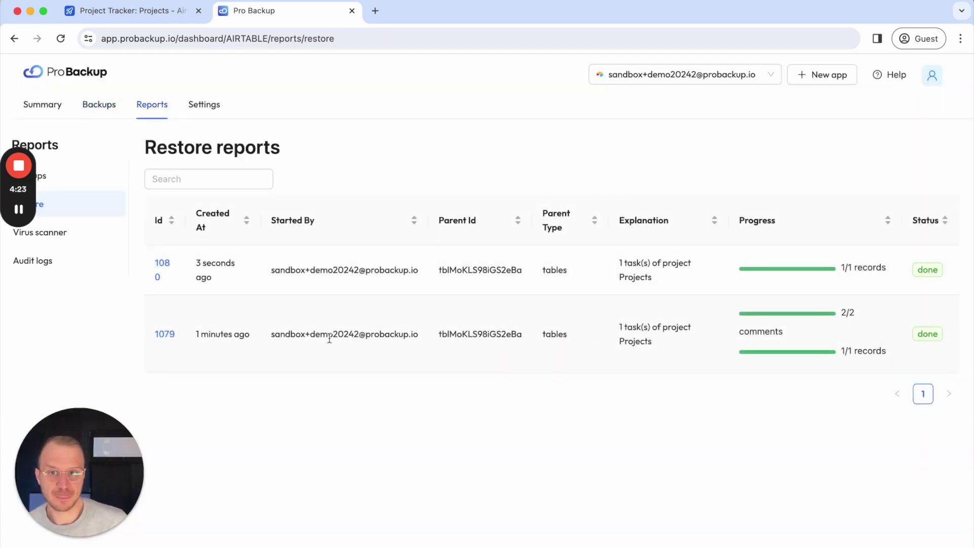
# Switch to Airtable and compare the restored Customer research copy with the existing record in the Projects table.
pyautogui.click(147, 11)
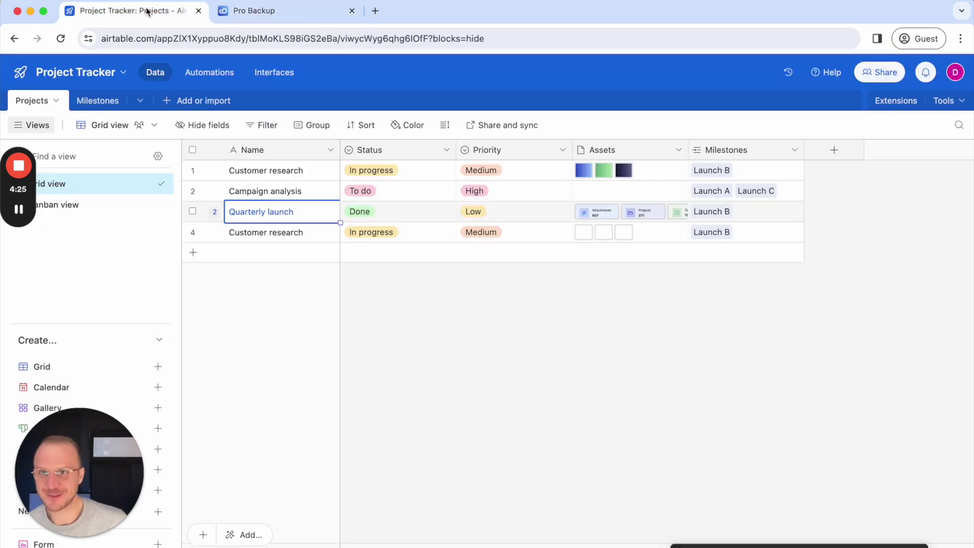
pyautogui.click(435, 354)
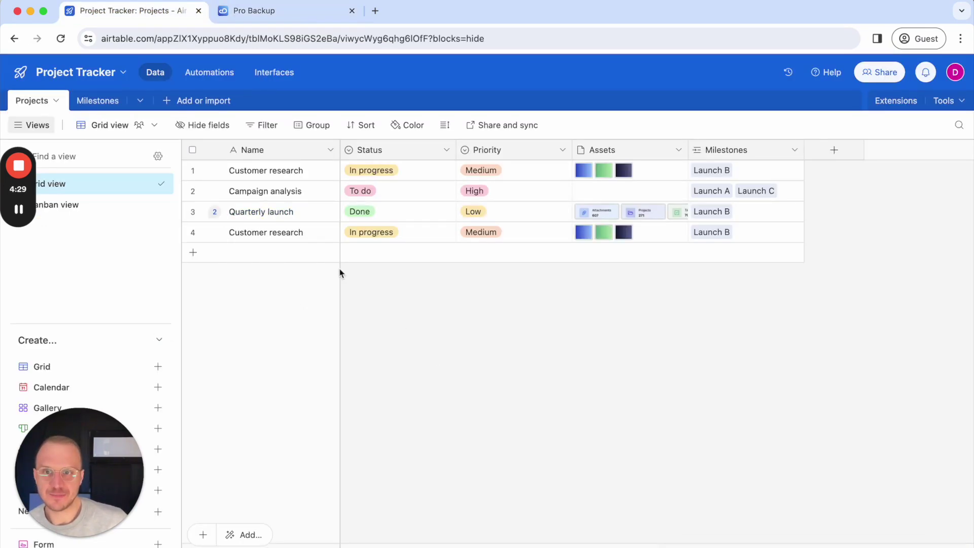
pyautogui.click(918, 170)
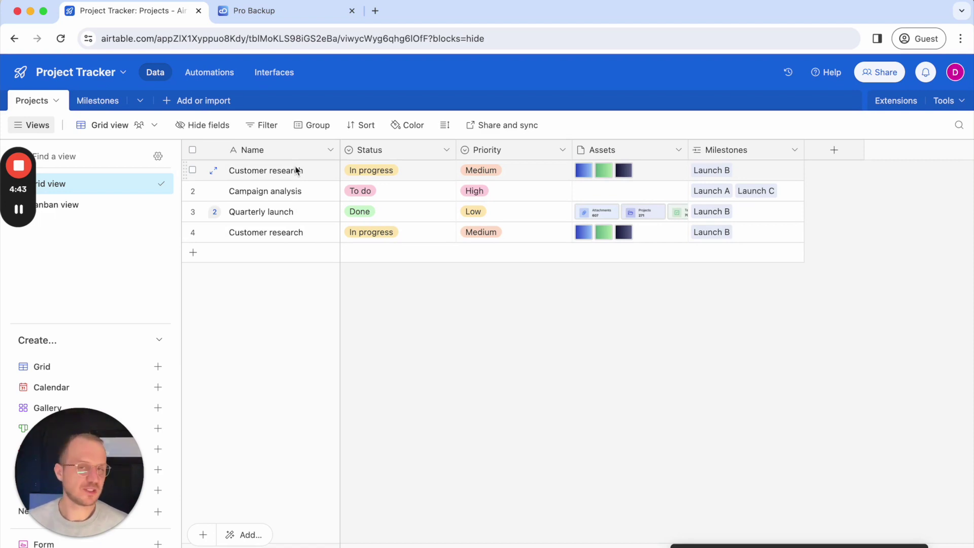
# Switch to Pro Backup to open the backed-up records, and return to the Projects table in Airtable.
pyautogui.click(268, 11)
pyautogui.click(113, 110)
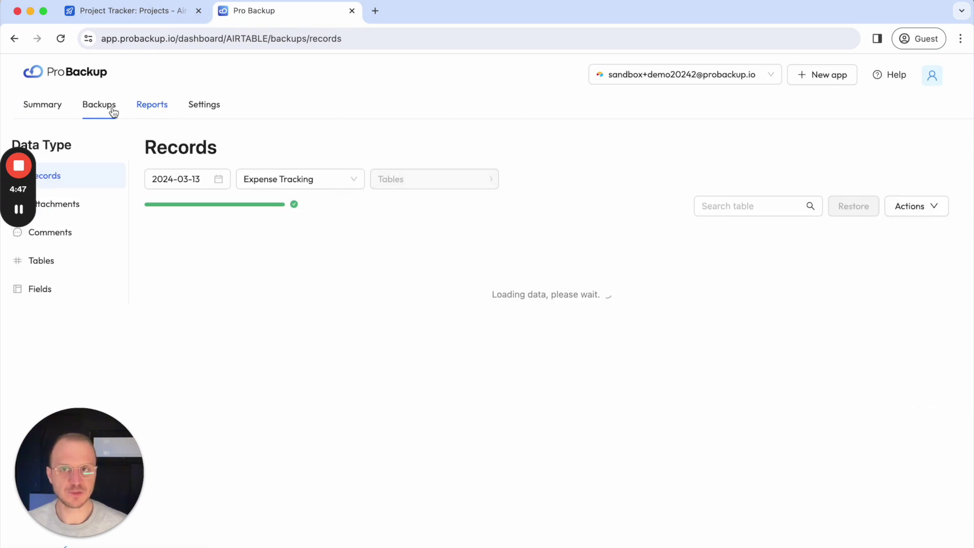
pyautogui.click(163, 18)
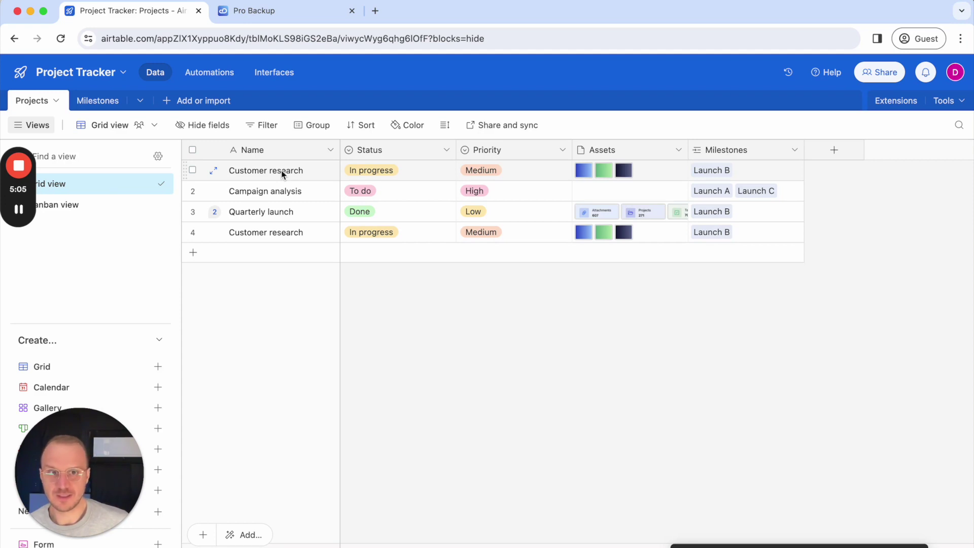
# Switch to Pro Backup and select the Tweezers.jpg and first AdhesiveBandage attachments in the Receipt Log table's 2024-03-13 backup.
pyautogui.click(256, 11)
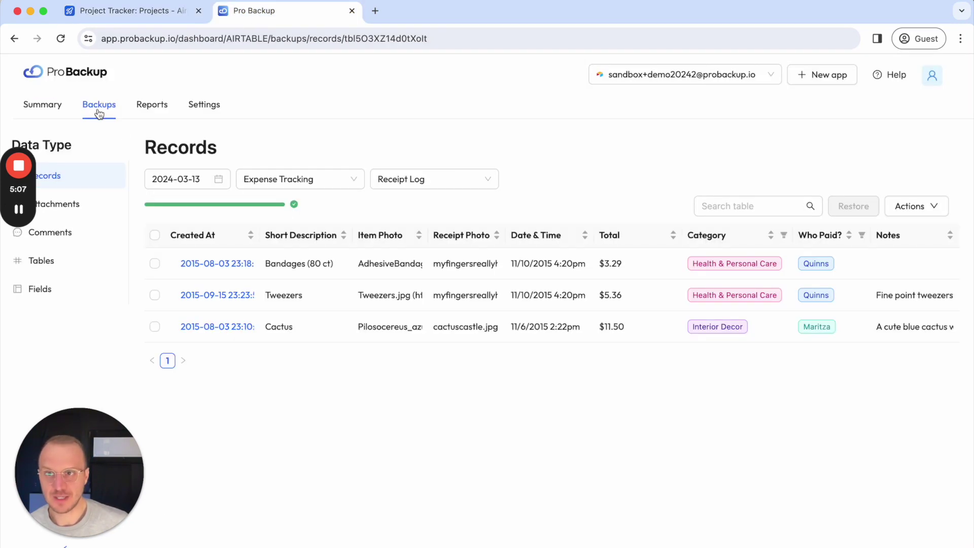
pyautogui.click(118, 207)
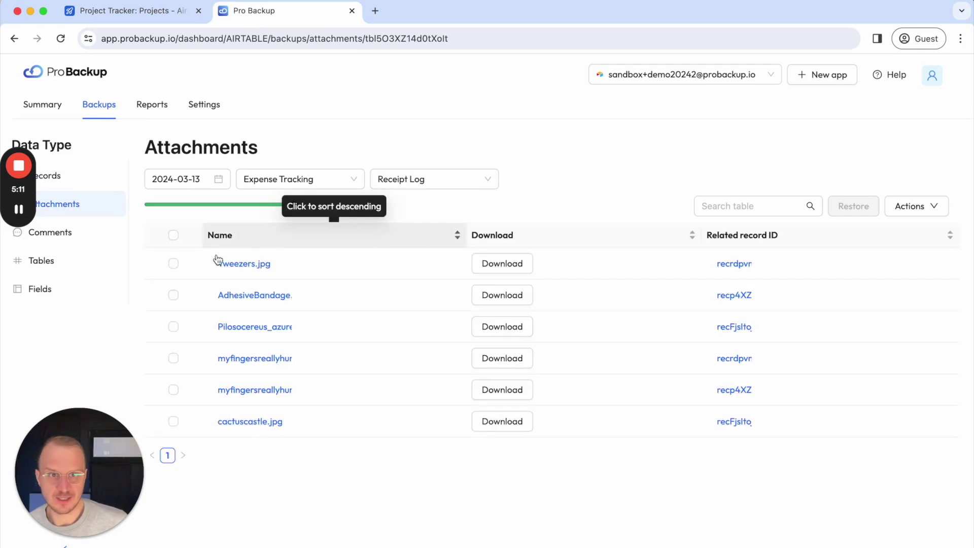
pyautogui.click(173, 268)
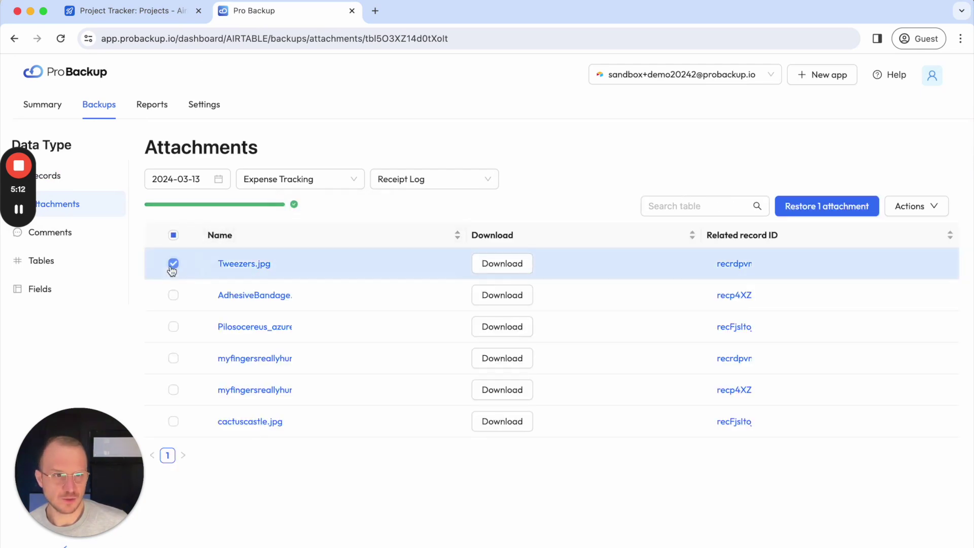
pyautogui.click(173, 295)
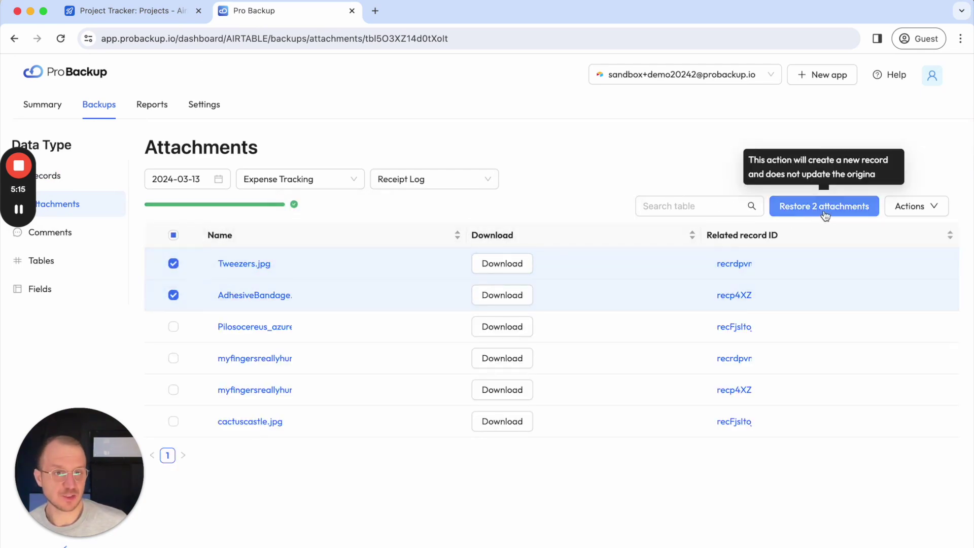
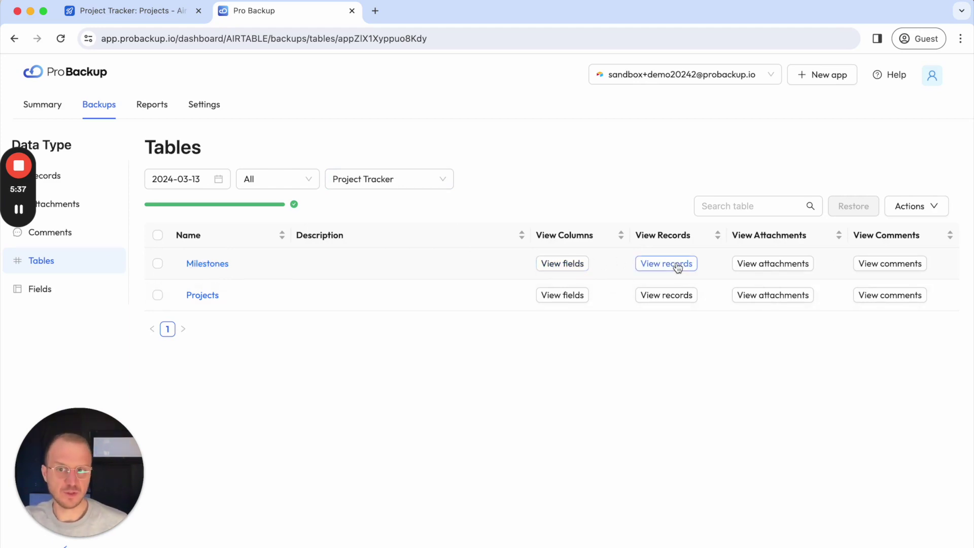
# Review the backed-up Projects records, restore the whole Projects table from Project Tracker's 2024-03-13 backup, and open the restore reports.
pyautogui.click(665, 298)
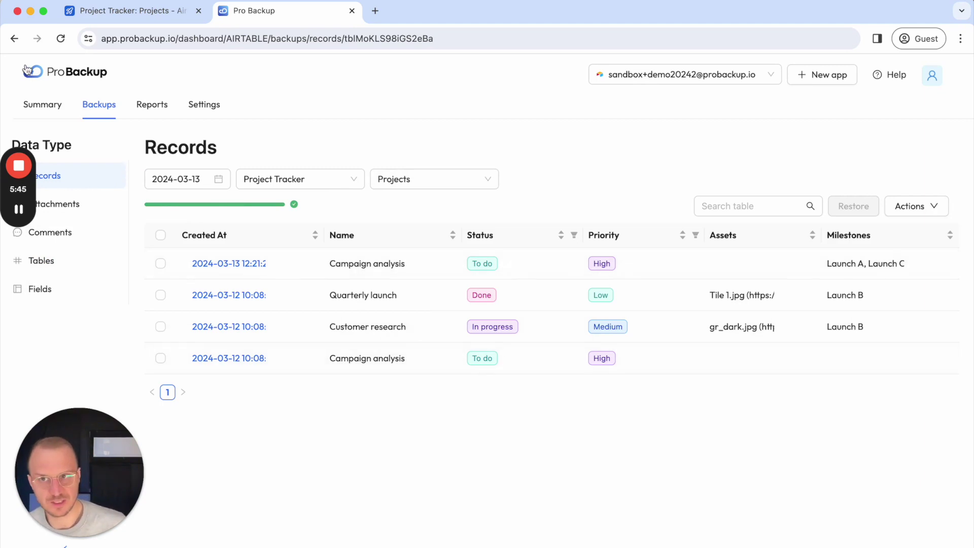
pyautogui.click(41, 260)
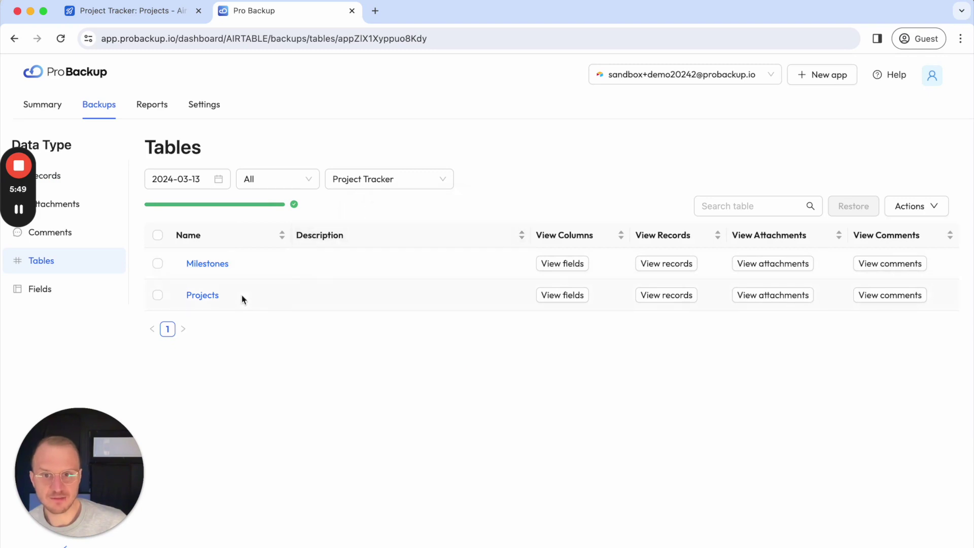
pyautogui.click(157, 297)
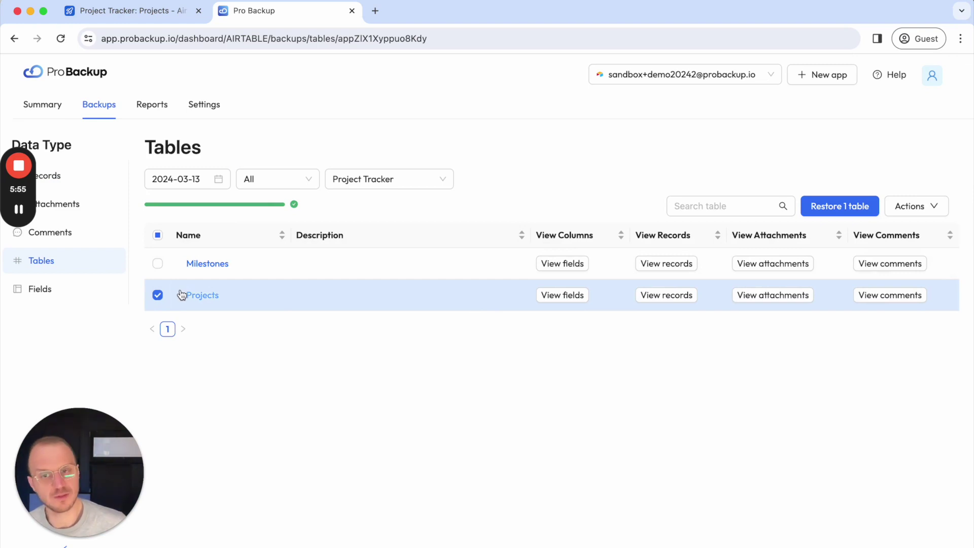
pyautogui.click(832, 211)
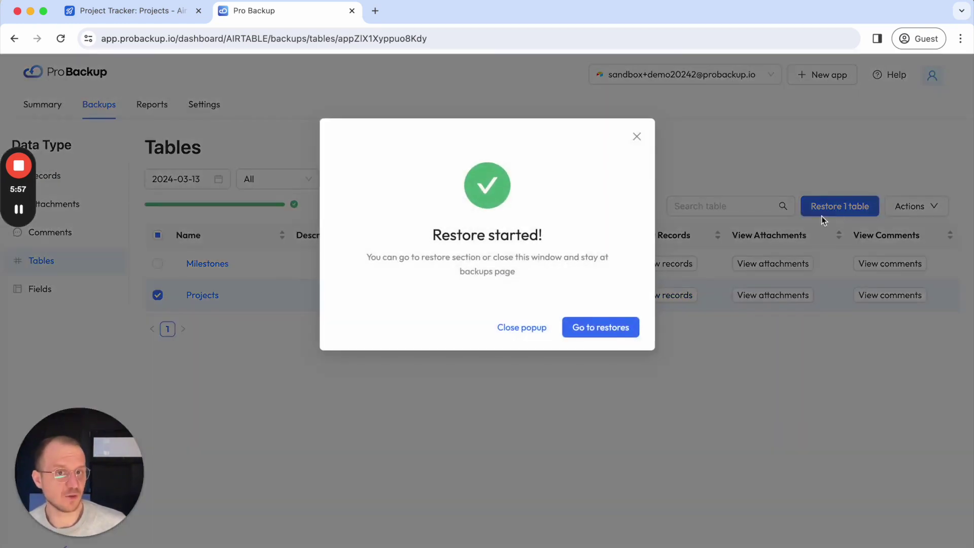
pyautogui.click(603, 330)
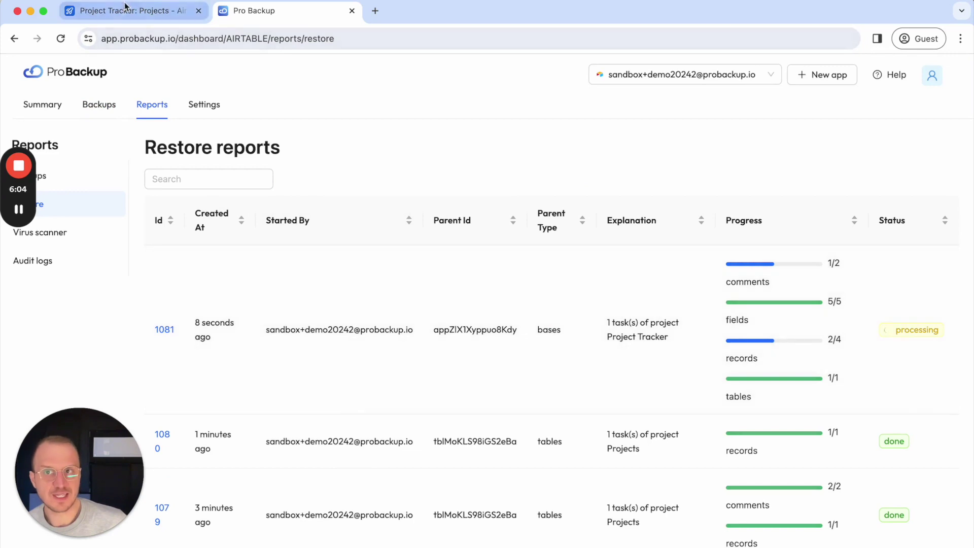
# Switch to Airtable and examine the restored copy of the Projects table in the Project Tracker base.
pyautogui.click(121, 10)
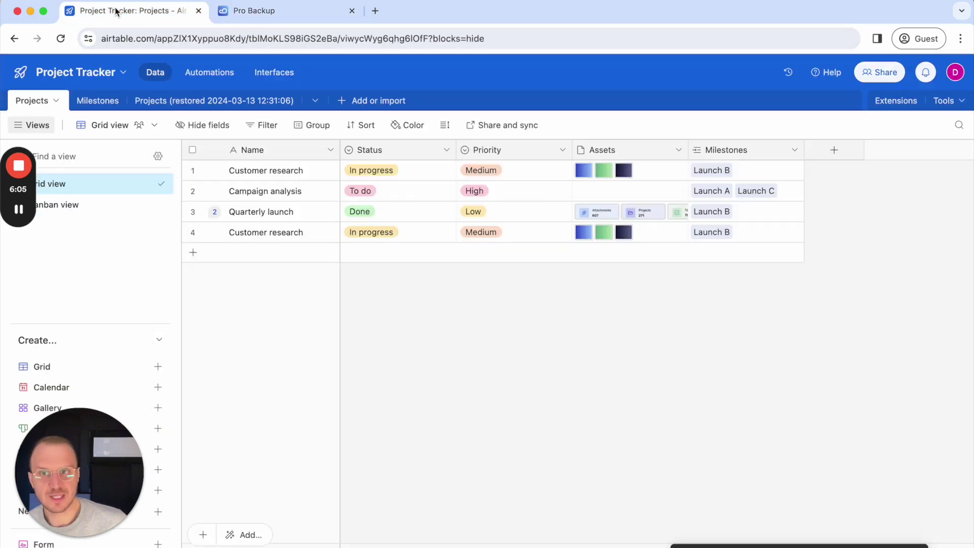
pyautogui.click(163, 108)
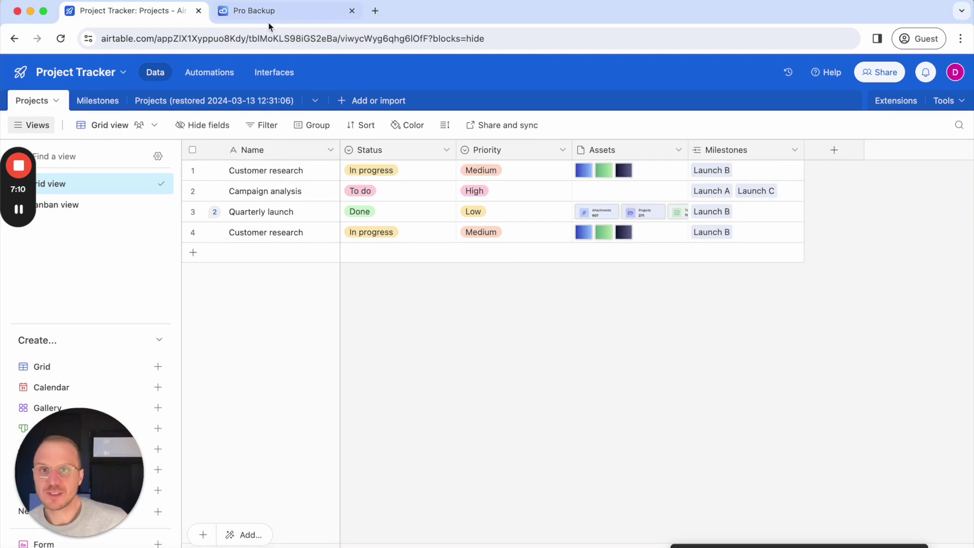
# Return to Pro Backup and open the backed-up records of Project Tracker's Projects table.
pyautogui.click(269, 12)
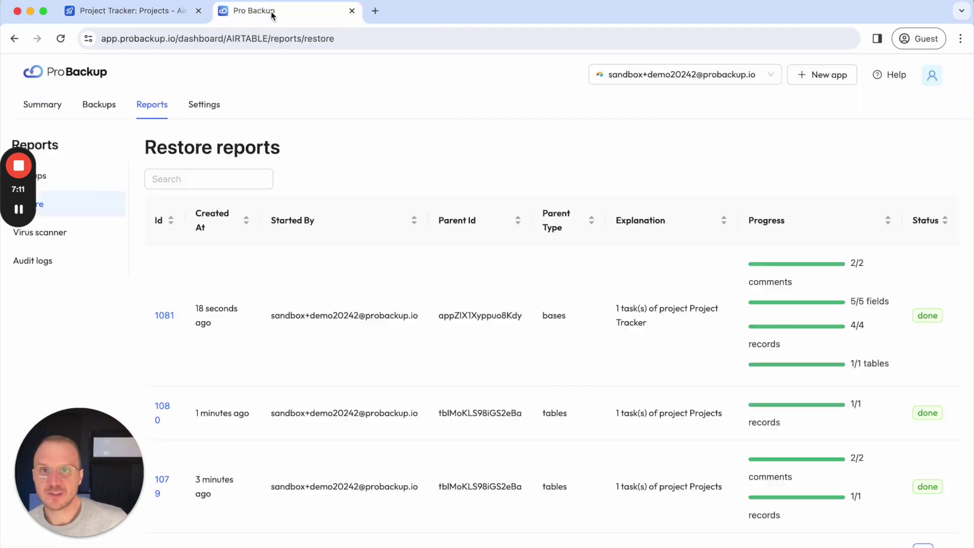
pyautogui.click(87, 101)
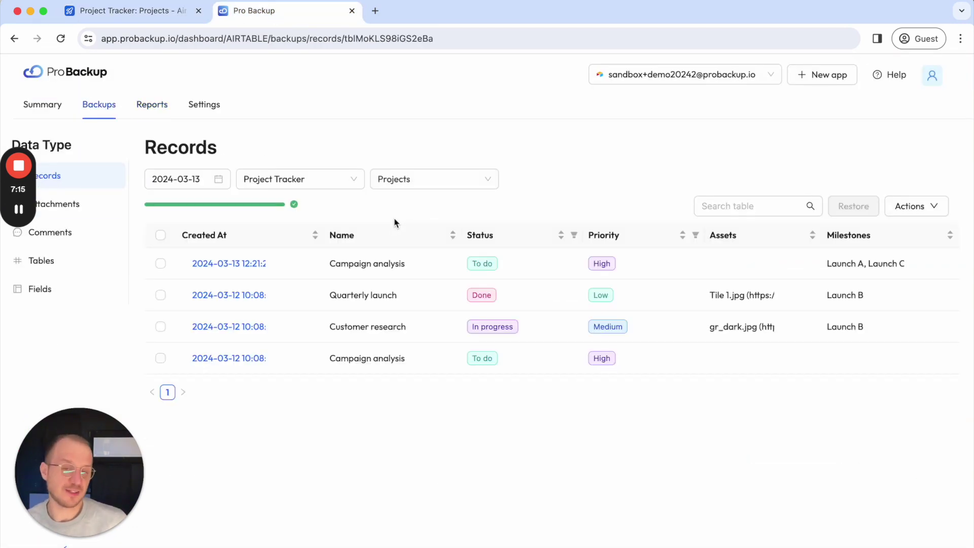